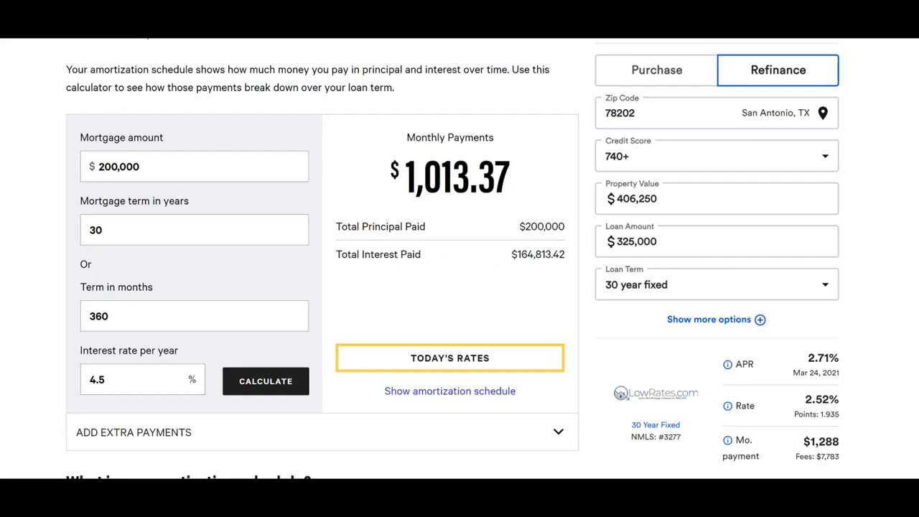
Step: Show the amortization schedule for the $200,000, 30-year mortgage and review the total interest and payoff date
click(492, 391)
scroll(492, 390, down, 2)
scroll(492, 390, down, 1)
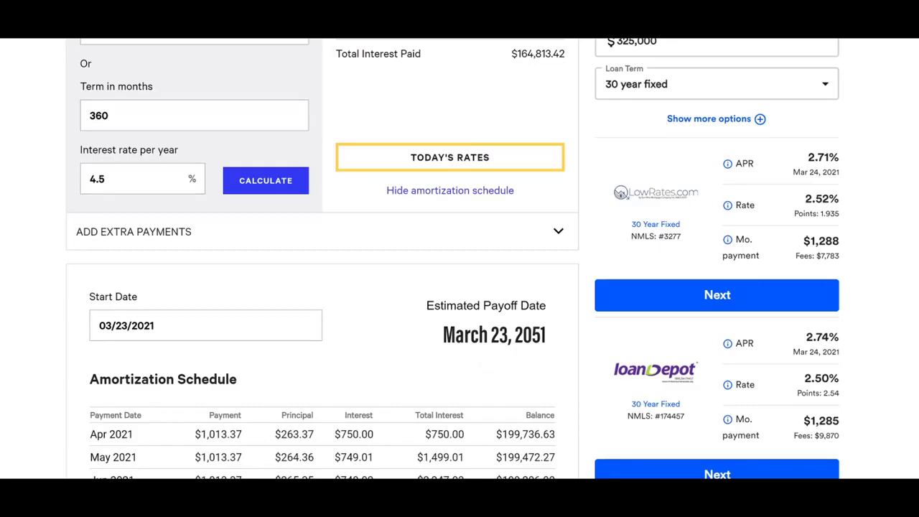
scroll(472, 342, up, 2)
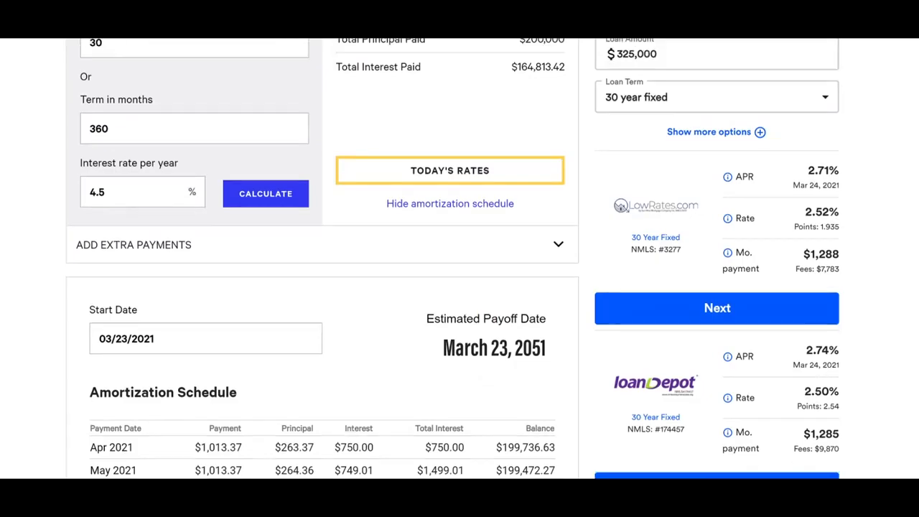
scroll(472, 342, up, 1)
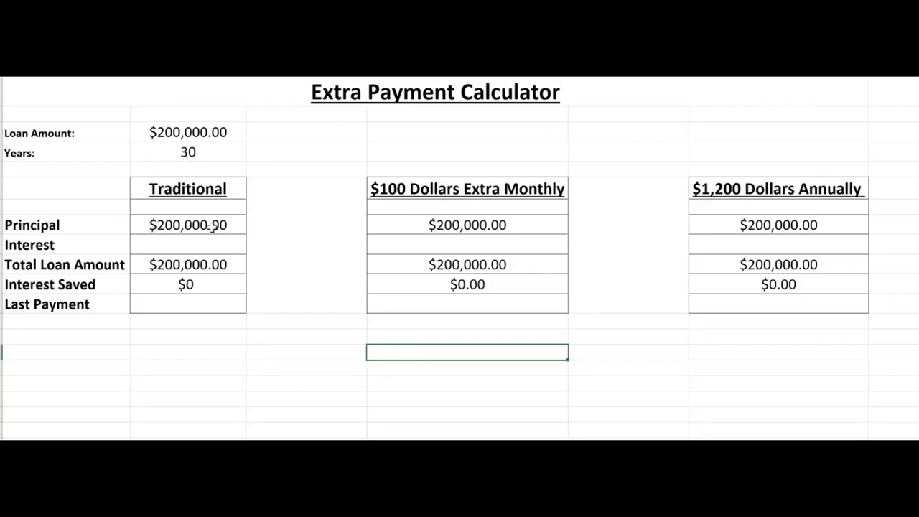
Step: Switch to the Extra Payment Calculator spreadsheet and enter 164813.42 as the Interest in the Traditional column
click(174, 246)
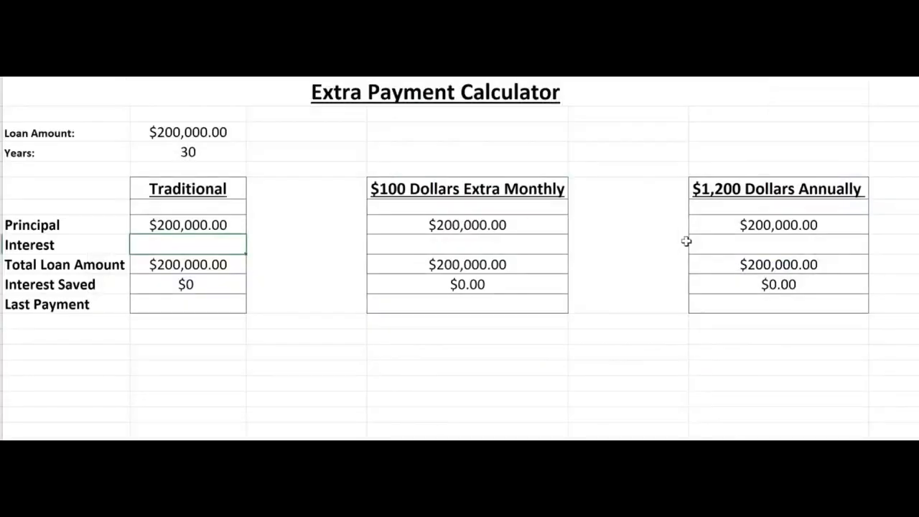
text(164)
text(813)
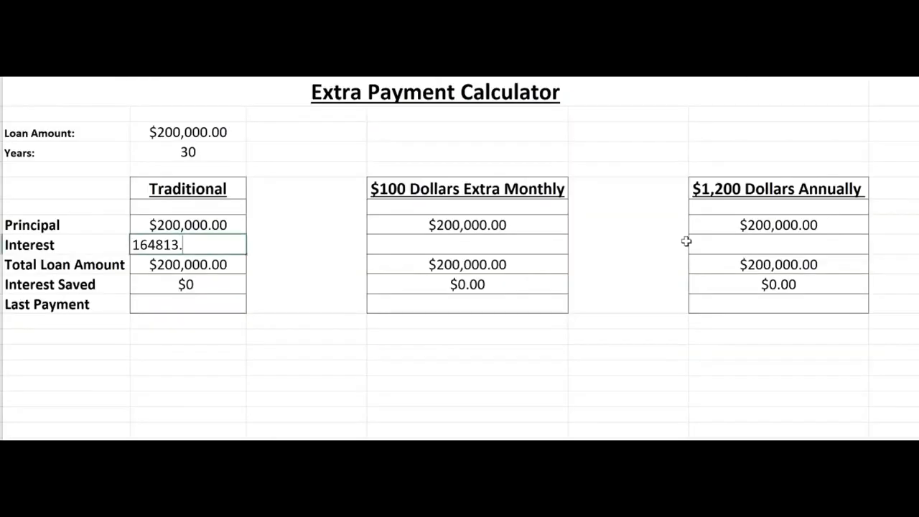
text(42)
key(Return)
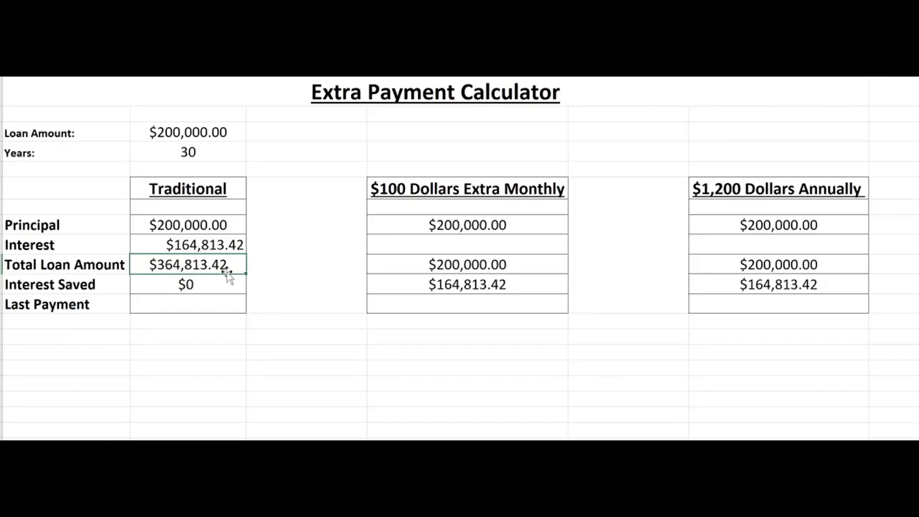
Step: Check the payoff date in the mortgage calculator and enter 3/2051 as the Traditional column's Last Payment
click(170, 308)
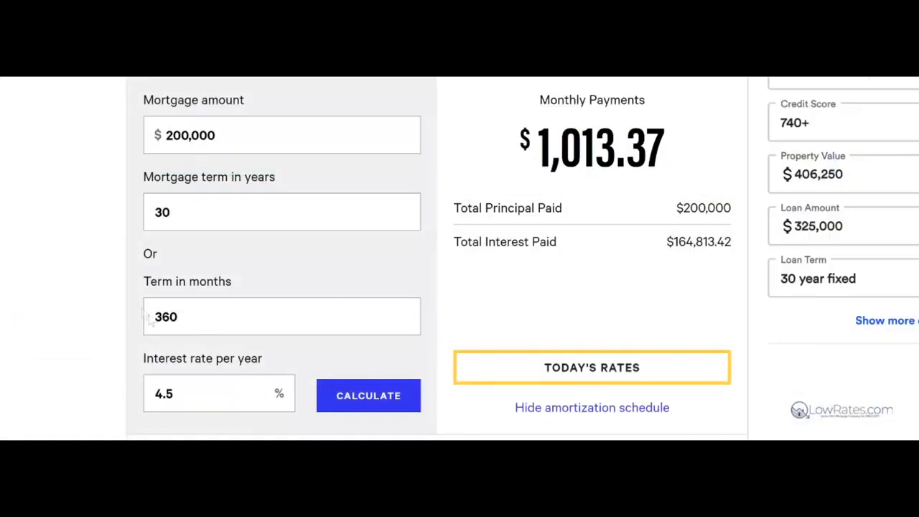
scroll(502, 400, down, 3)
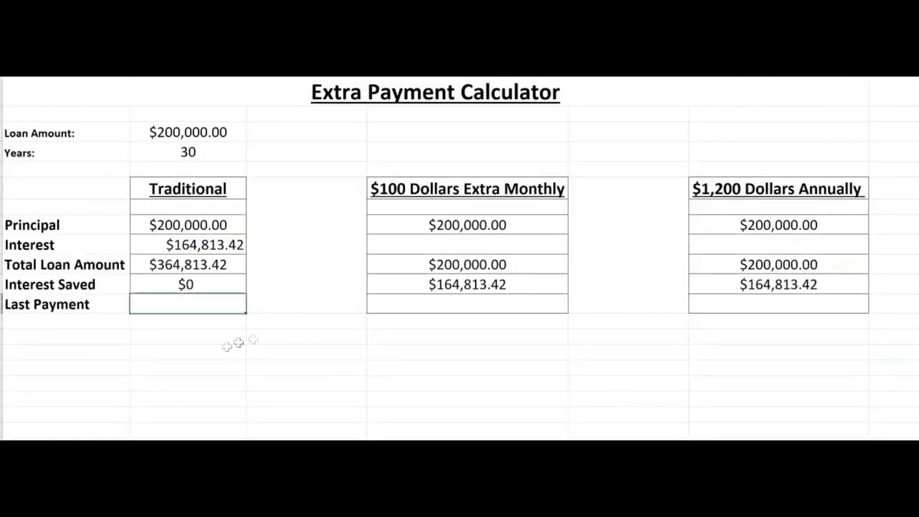
text(3/20)
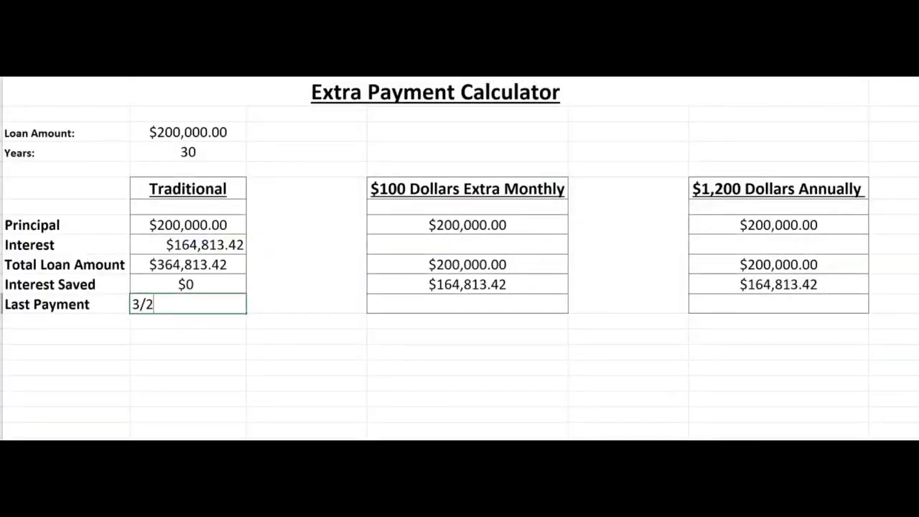
text(51)
click(242, 363)
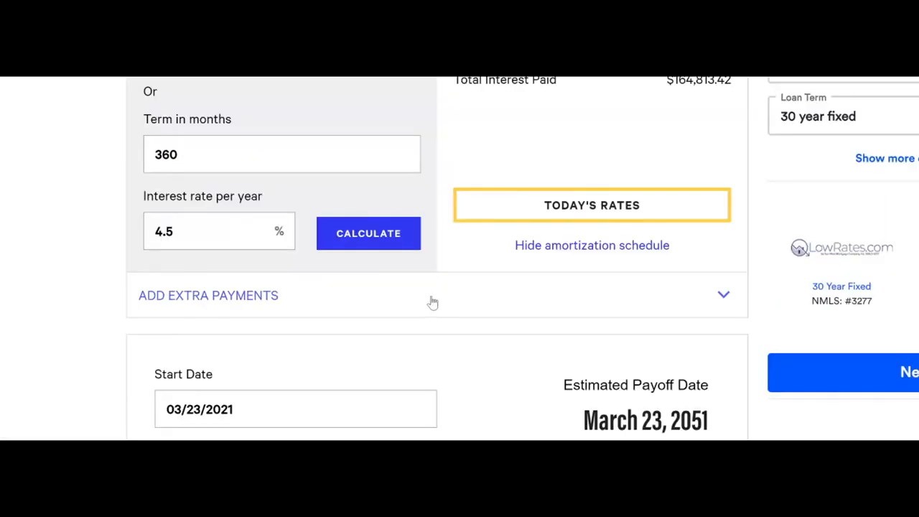
Step: In the web mortgage calculator, expand the extra payment options, set the extra monthly payment to $100, and recalculate
scroll(431, 304, up, 3)
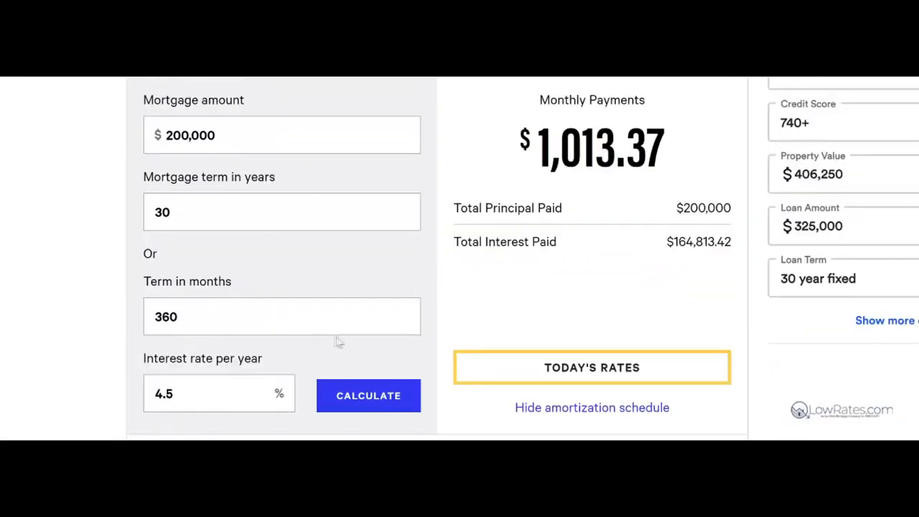
scroll(345, 343, down, 1)
click(260, 384)
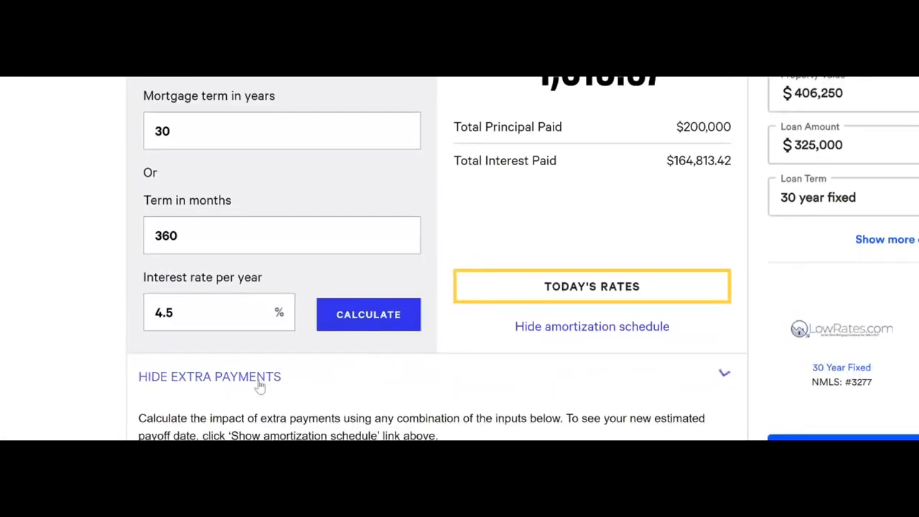
scroll(260, 385, down, 3)
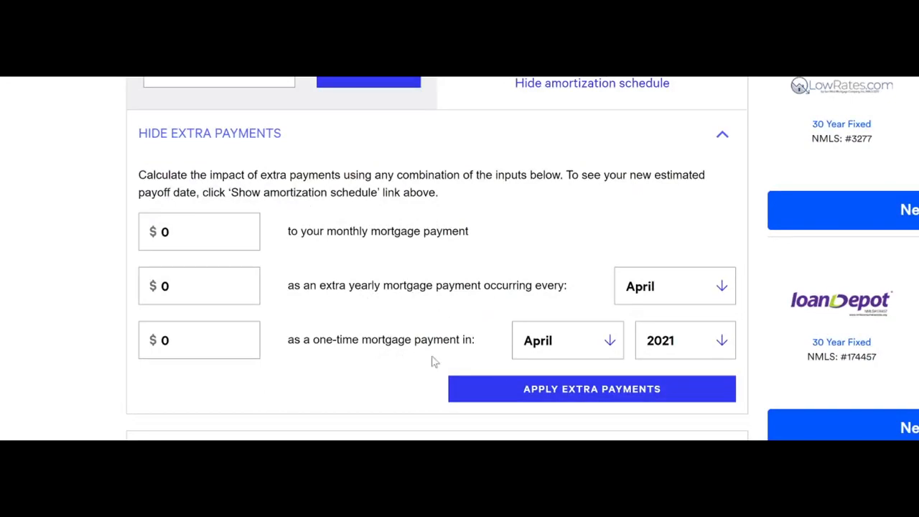
scroll(203, 375, up, 3)
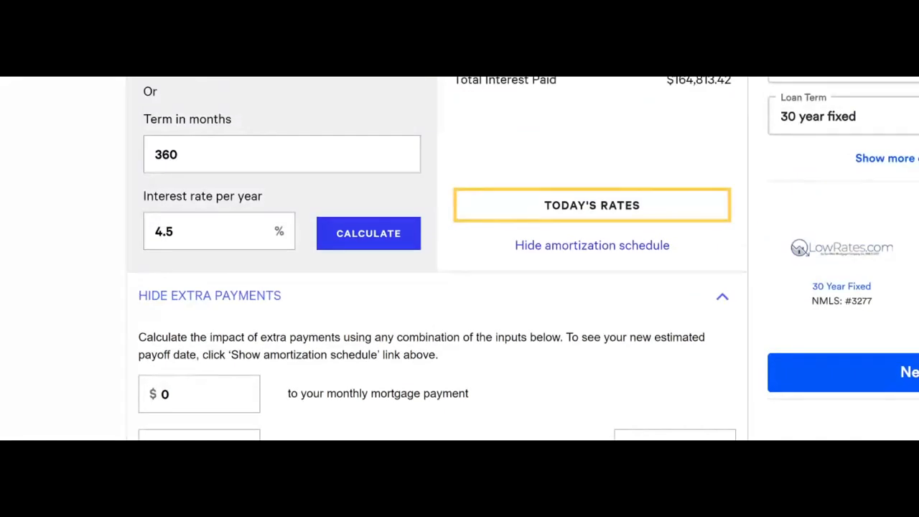
double_click(165, 395)
text(100)
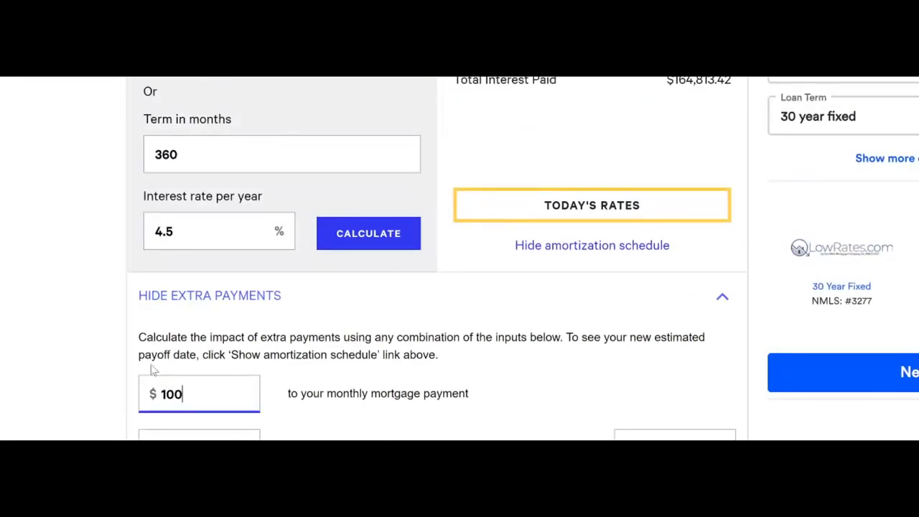
scroll(406, 258, up, 2)
click(381, 332)
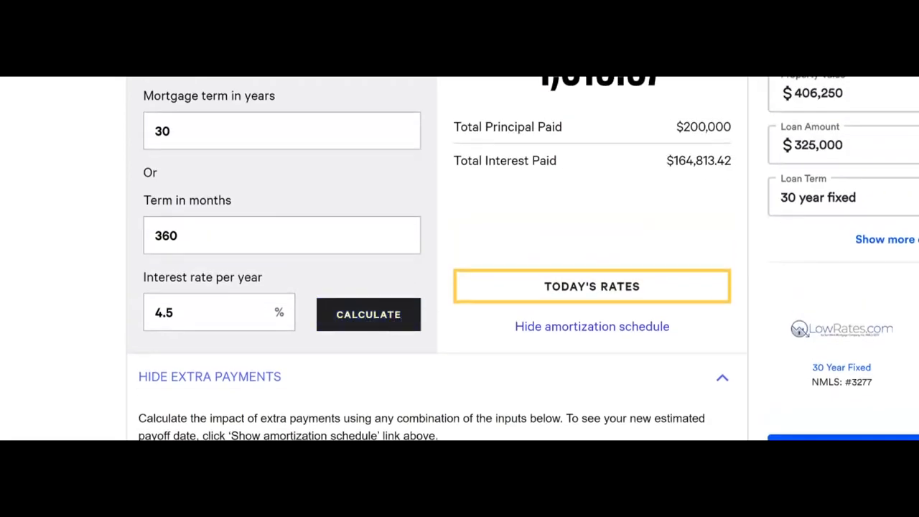
Step: Set the month of the extra yearly mortgage payment to March and recalculate the loan
scroll(451, 259, down, 1)
scroll(658, 402, down, 3)
click(657, 376)
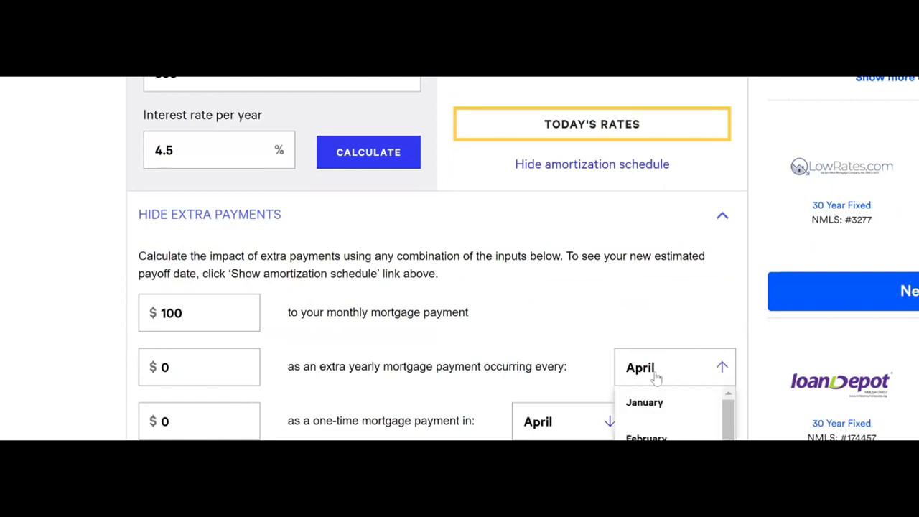
click(646, 474)
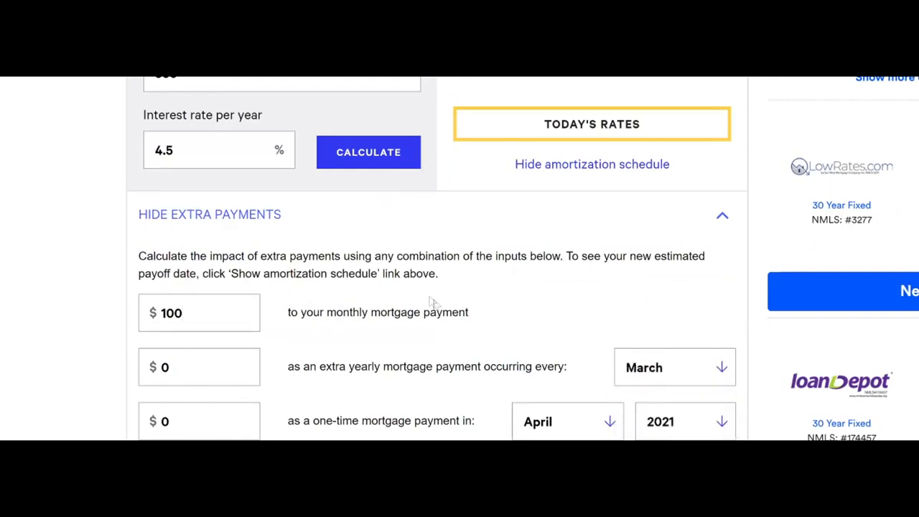
click(418, 158)
click(394, 164)
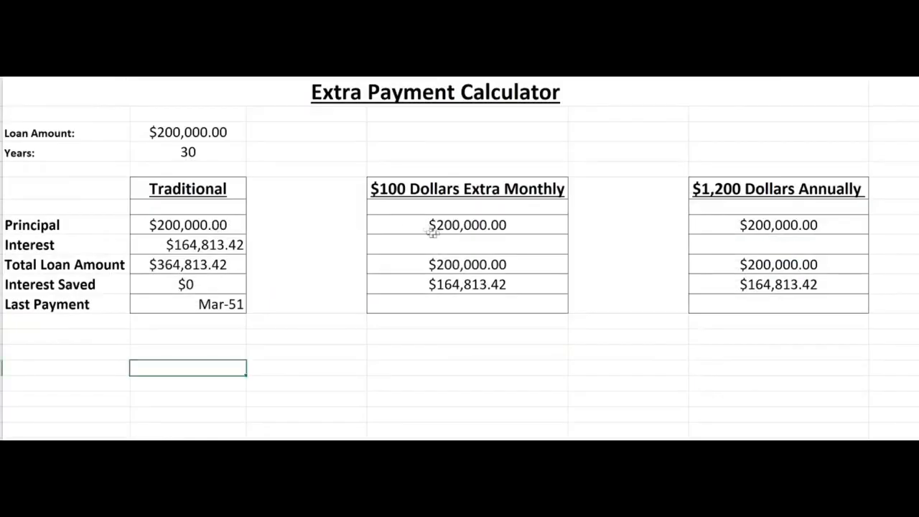
Step: Switch to the spreadsheet and enter 133067.96 as the Interest in the $100 Dollars Extra Monthly column
click(432, 229)
click(445, 247)
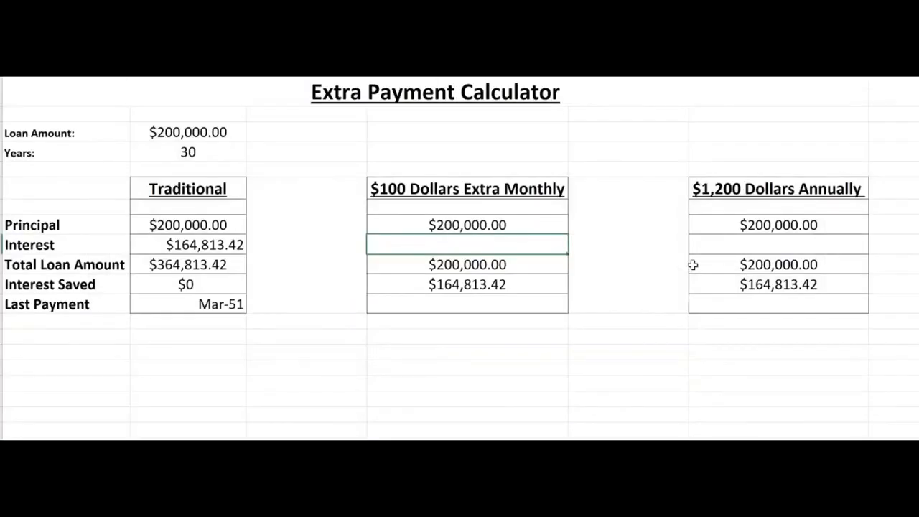
text(133067.)
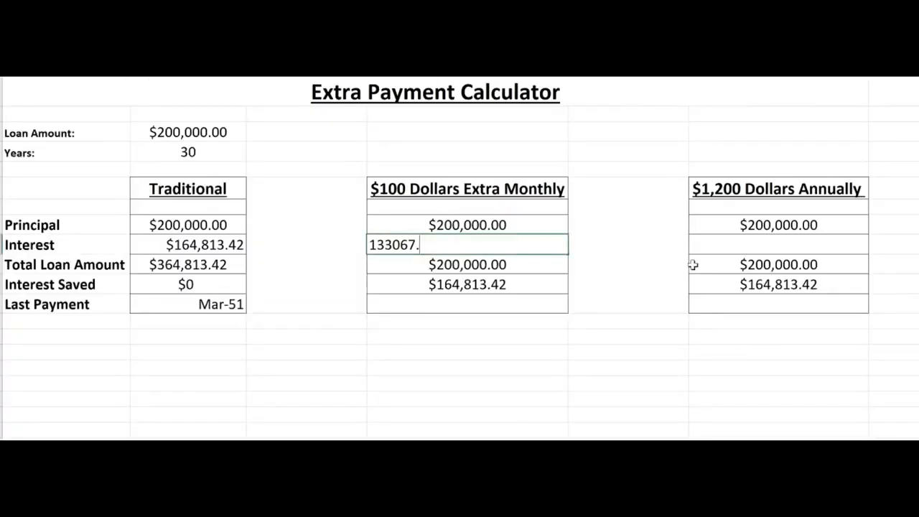
text(96)
click(504, 339)
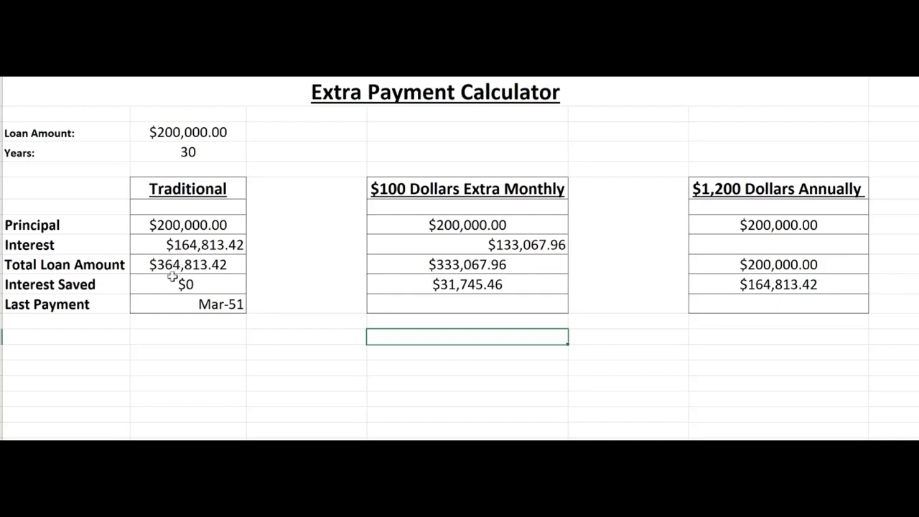
Step: Look up the new payoff date in the mortgage calculator and enter Mar-46 as the $100 Extra Monthly column's Last Payment
click(464, 306)
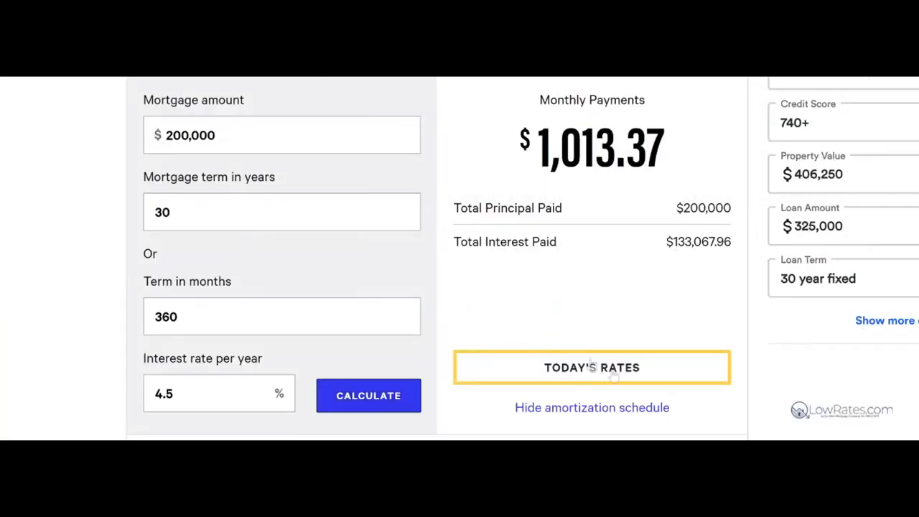
scroll(611, 366, down, 5)
scroll(616, 381, down, 5)
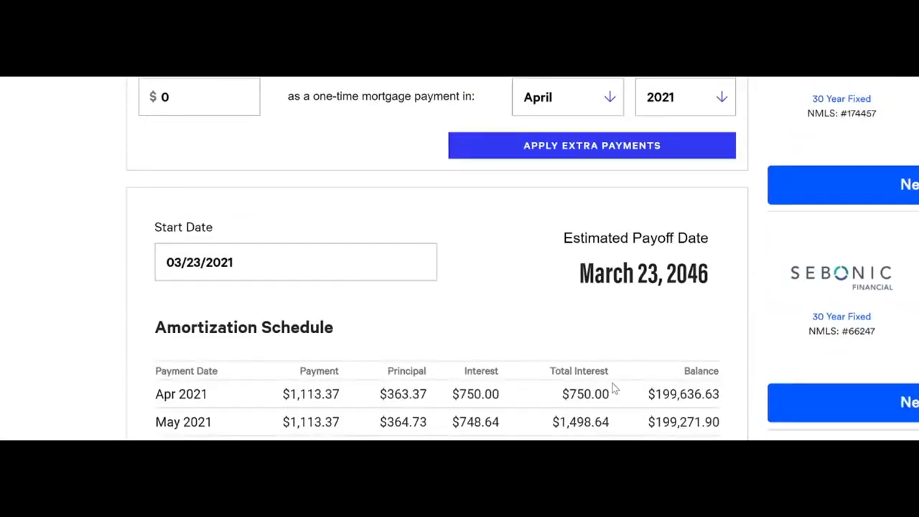
scroll(611, 386, up, 1)
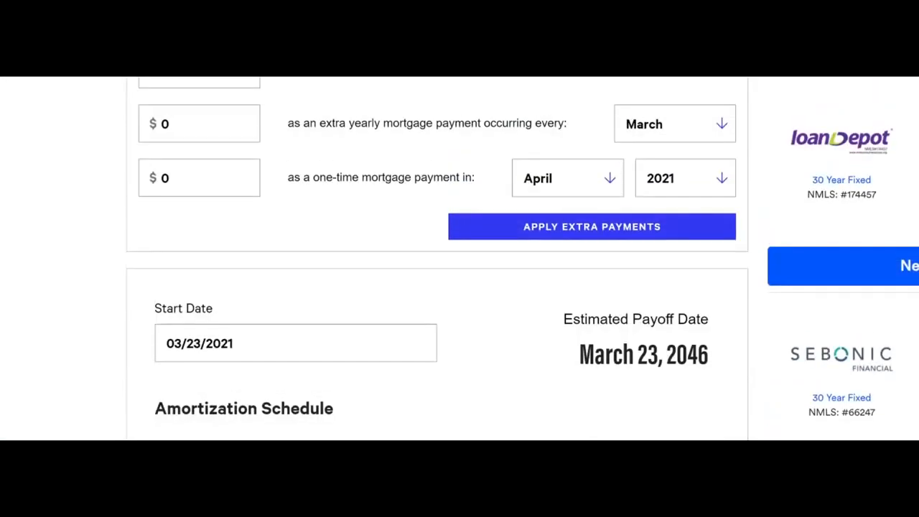
text(Mar-46)
key(Return)
Step: Return to the mortgage calculator and reset the extra monthly payment to $0
scroll(388, 267, up, 5)
scroll(275, 335, down, 3)
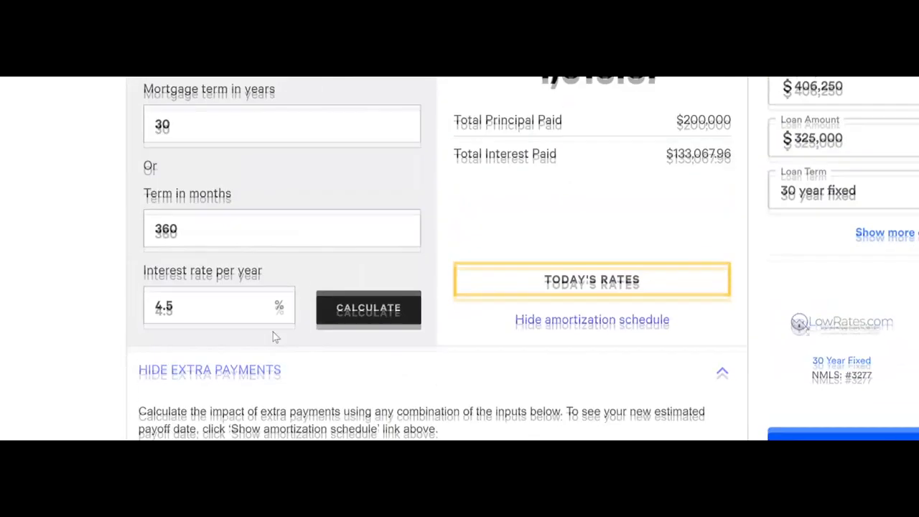
double_click(172, 232)
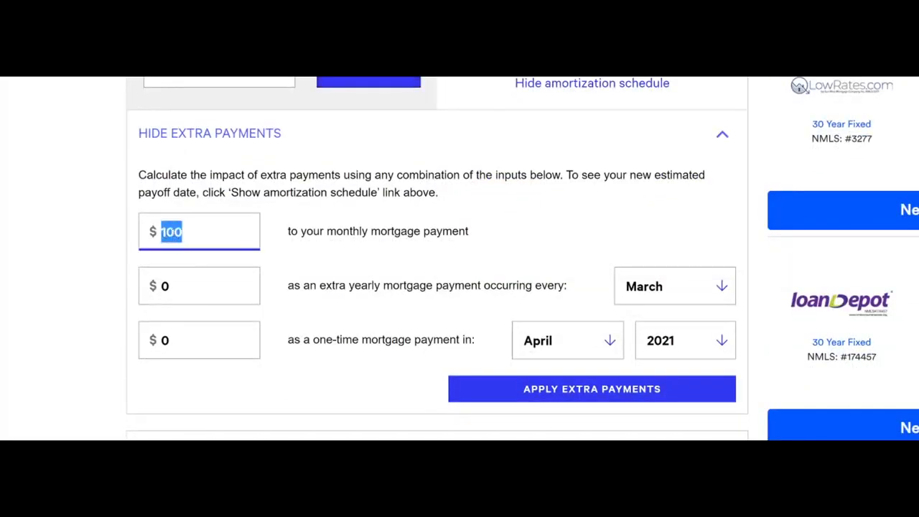
key(BackSpace)
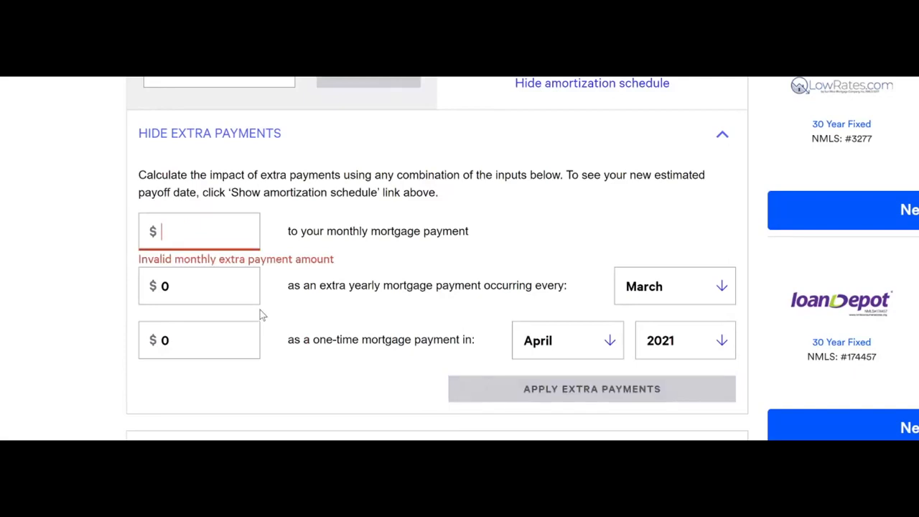
text(0)
Step: Set the extra yearly mortgage payment to $1,200 and recalculate the total interest
double_click(166, 286)
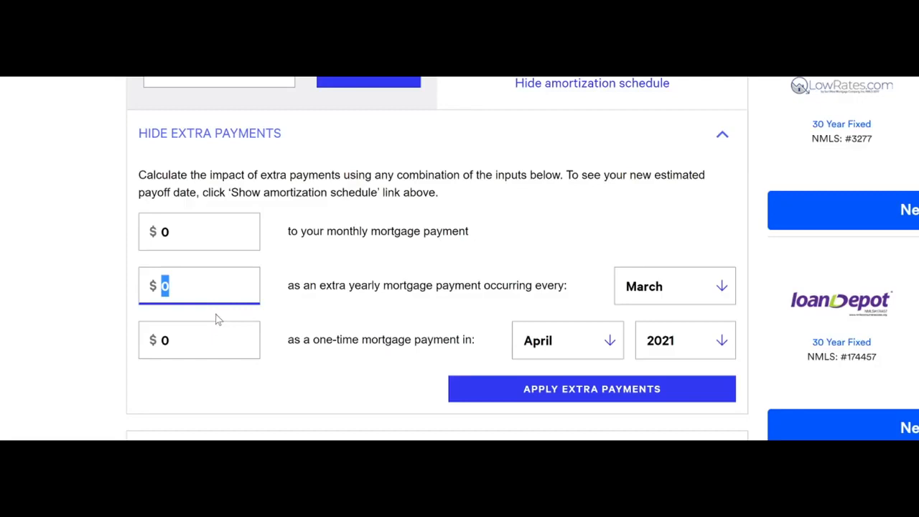
text(1200)
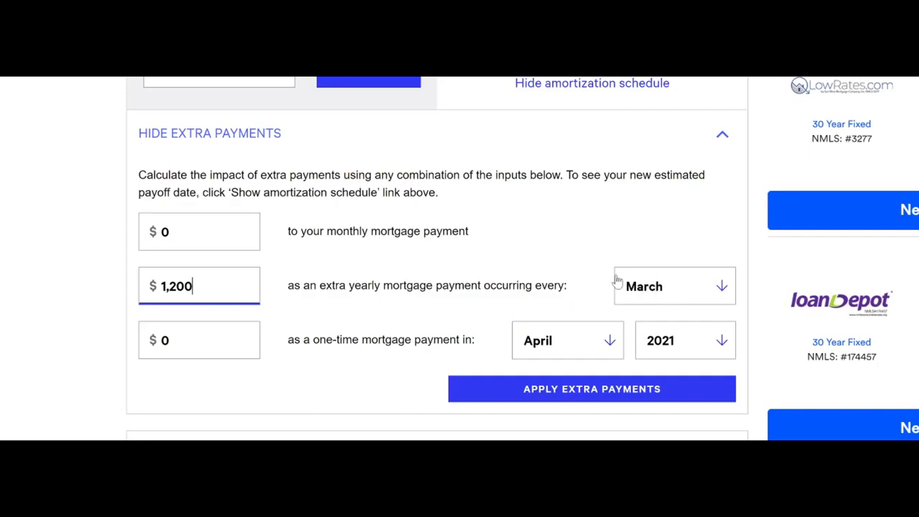
scroll(618, 281, up, 1)
scroll(617, 280, up, 4)
scroll(617, 280, down, 2)
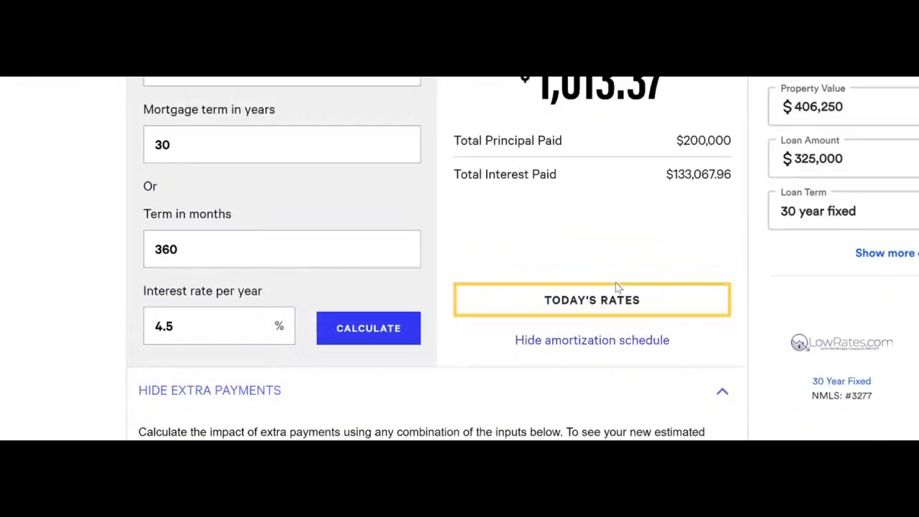
scroll(617, 292, down, 2)
scroll(668, 305, up, 5)
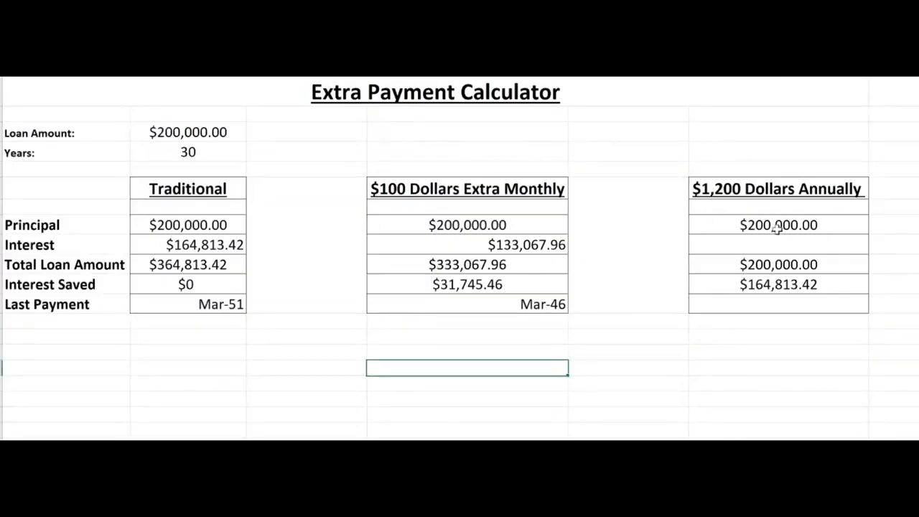
Step: Switch to the spreadsheet and enter 134199.97 as the Interest in the $1,200 Dollars Annually column
click(775, 225)
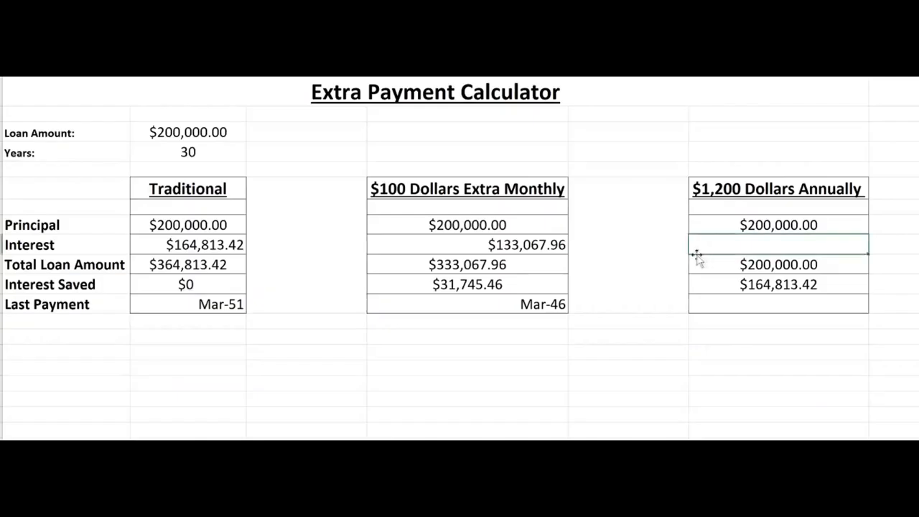
text(134)
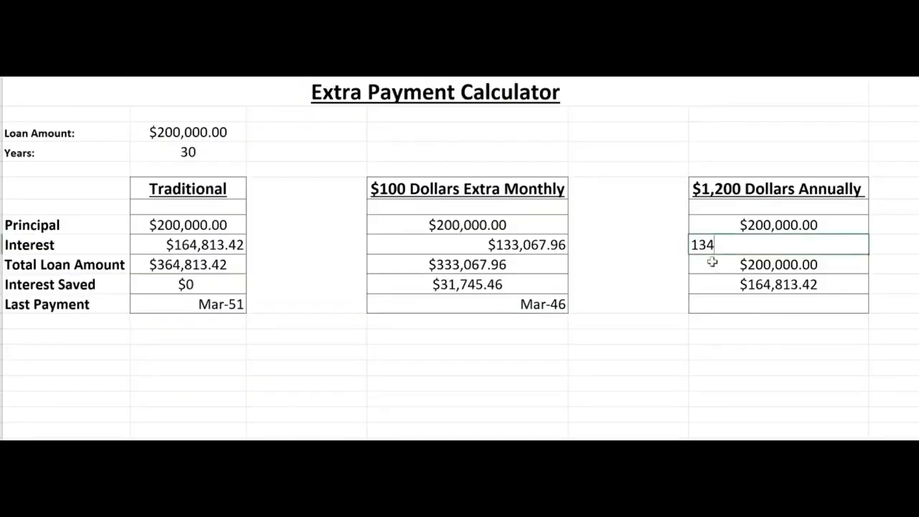
text(199)
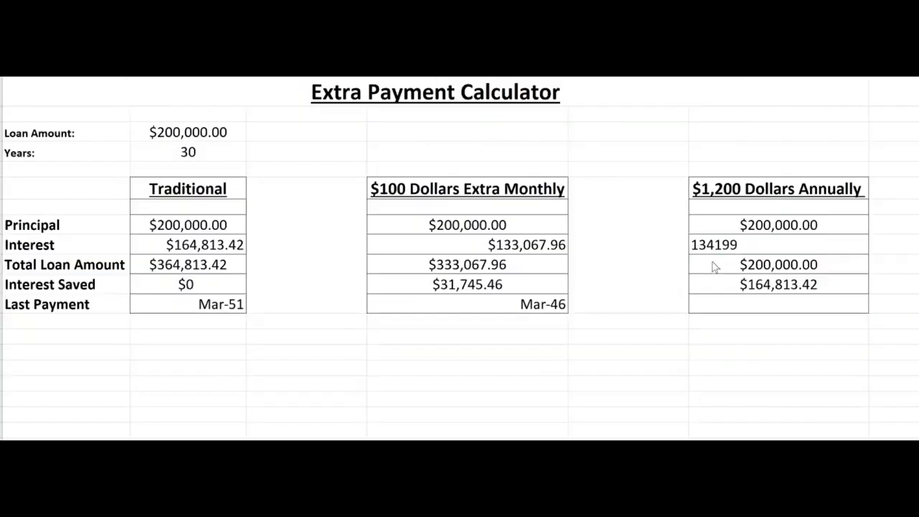
text(.97)
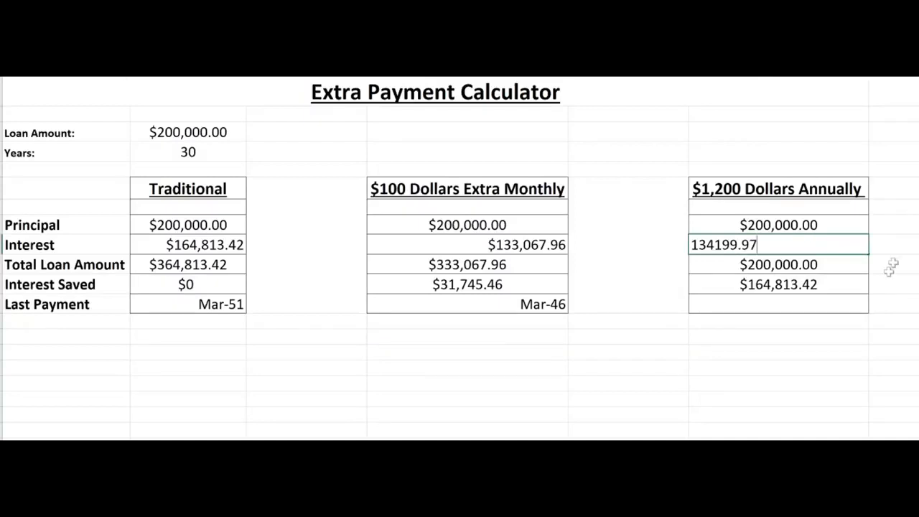
click(800, 325)
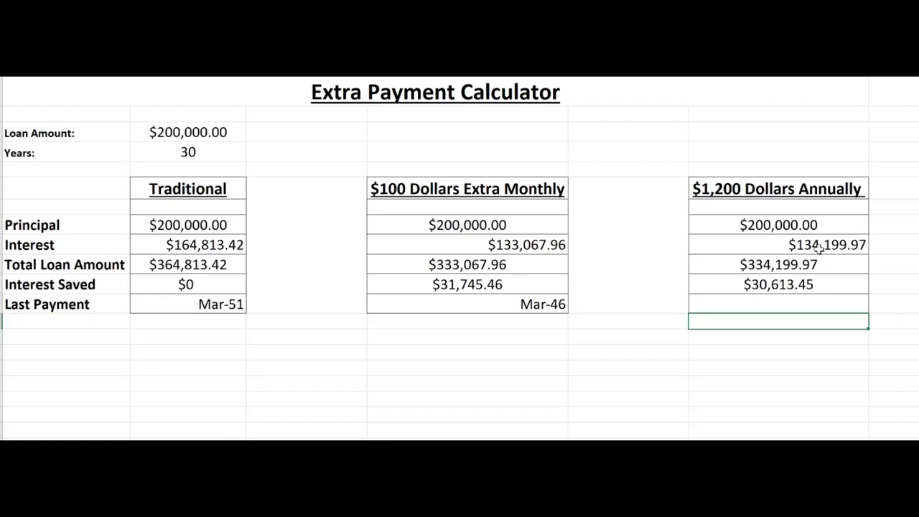
click(775, 289)
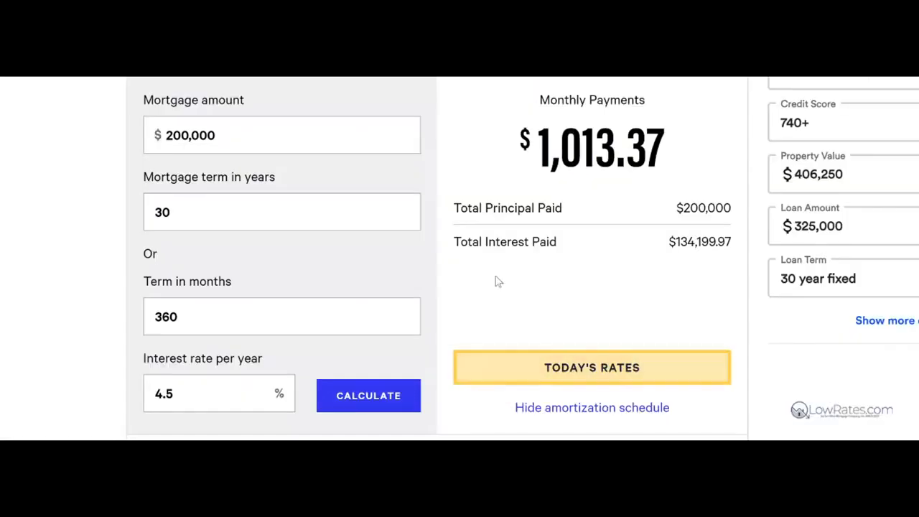
Step: Look up the estimated payoff date in the mortgage calculator and enter 4/2046 as the $1,200 Dollars Annually column's Last Payment
click(328, 390)
scroll(328, 390, down, 5)
scroll(419, 392, down, 2)
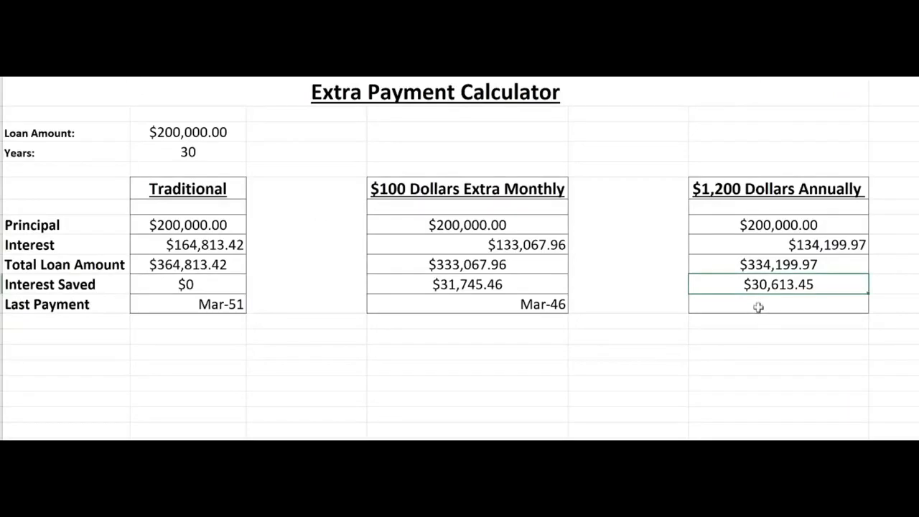
click(759, 305)
text(4/)
text(2046)
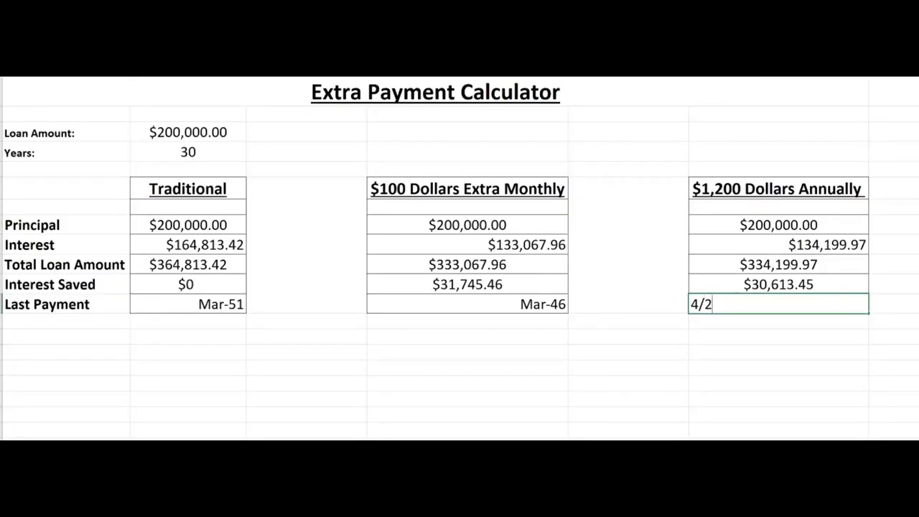
click(743, 400)
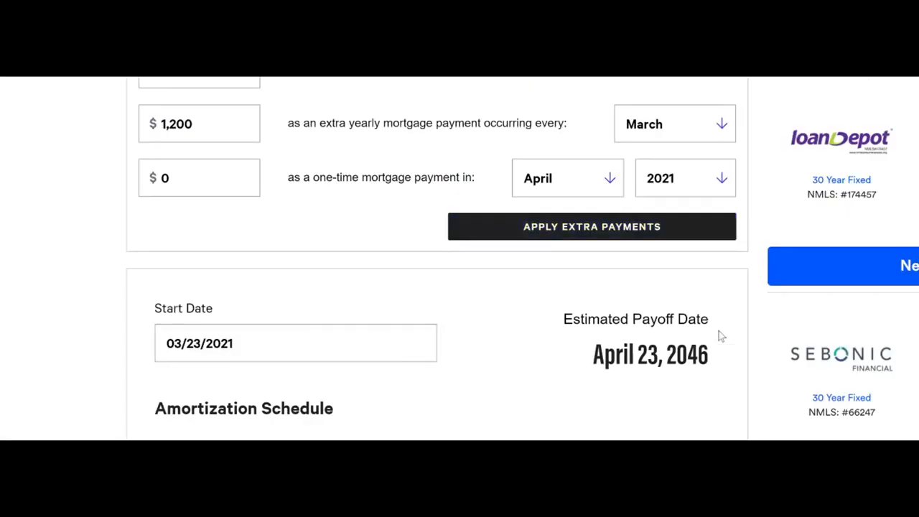
Step: Return to the mortgage calculator and review the loan inputs, extra payment options, estimated payoff date and monthly amortization schedule
scroll(429, 221, up, 5)
scroll(401, 234, down, 3)
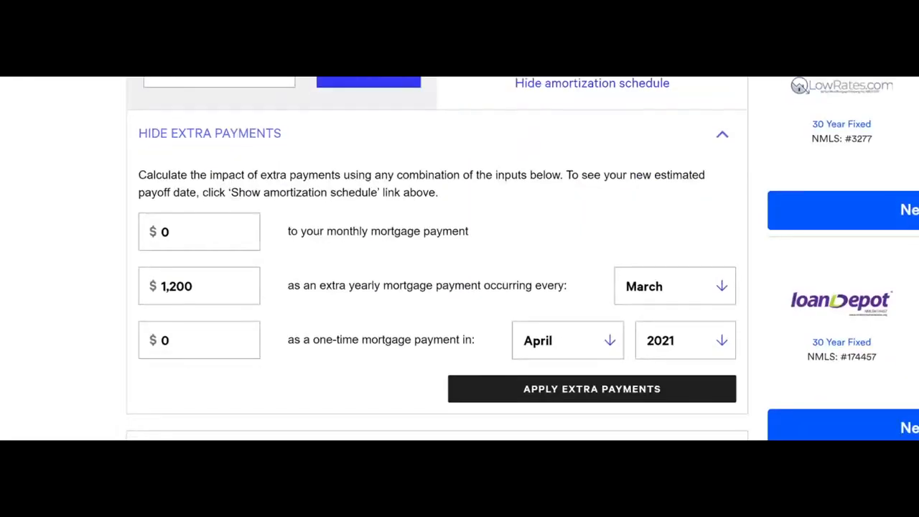
scroll(184, 354, up, 5)
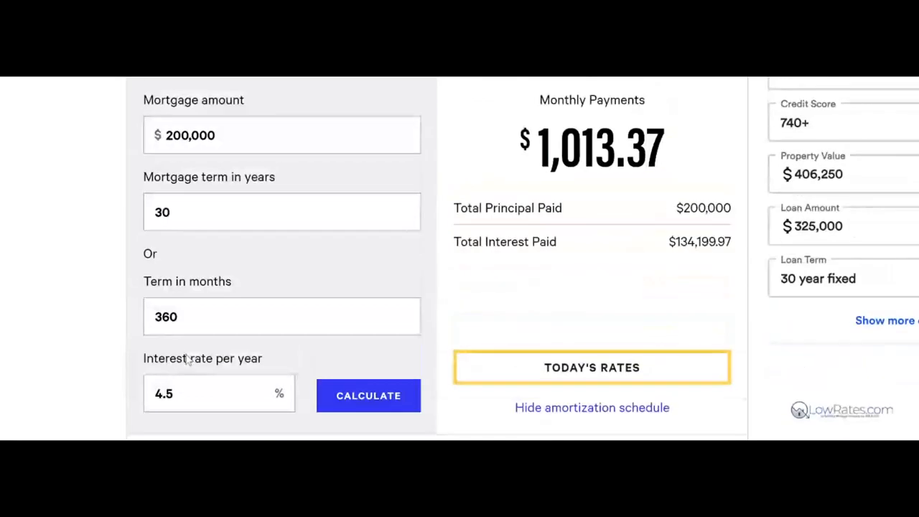
scroll(192, 359, down, 5)
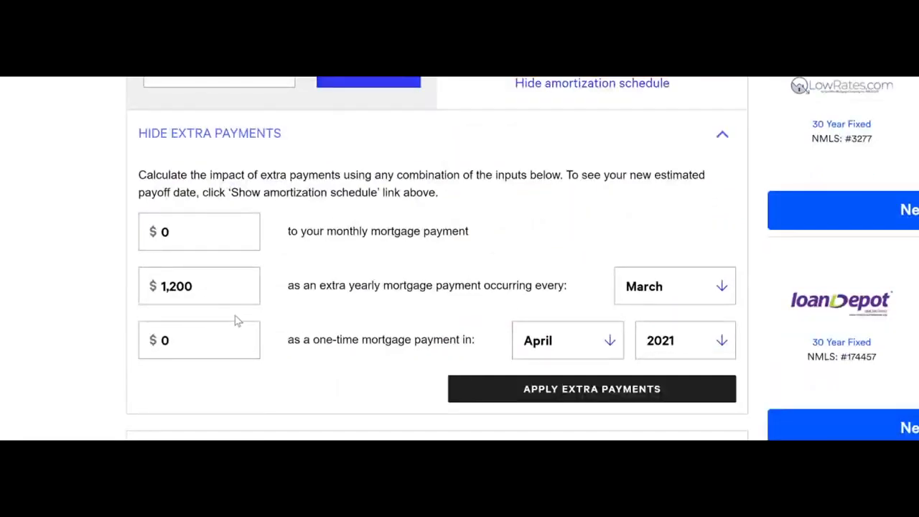
scroll(237, 321, up, 5)
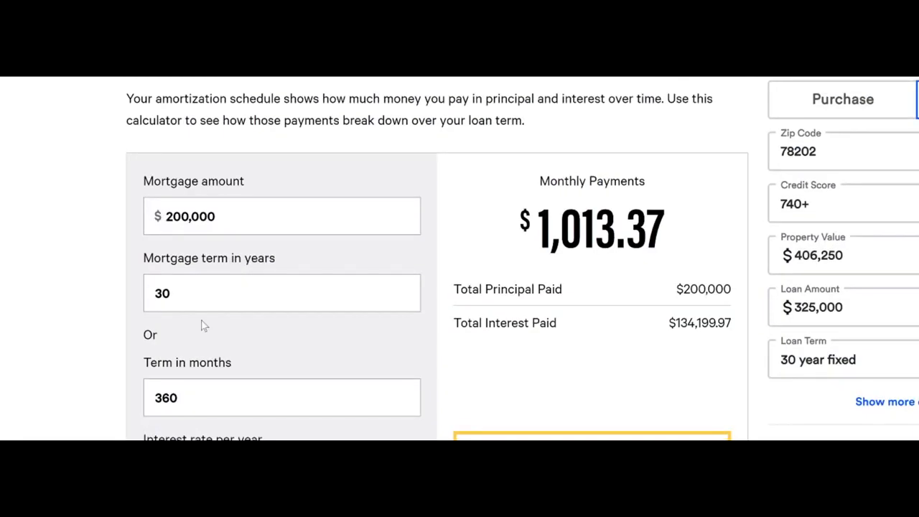
scroll(437, 259, down, 10)
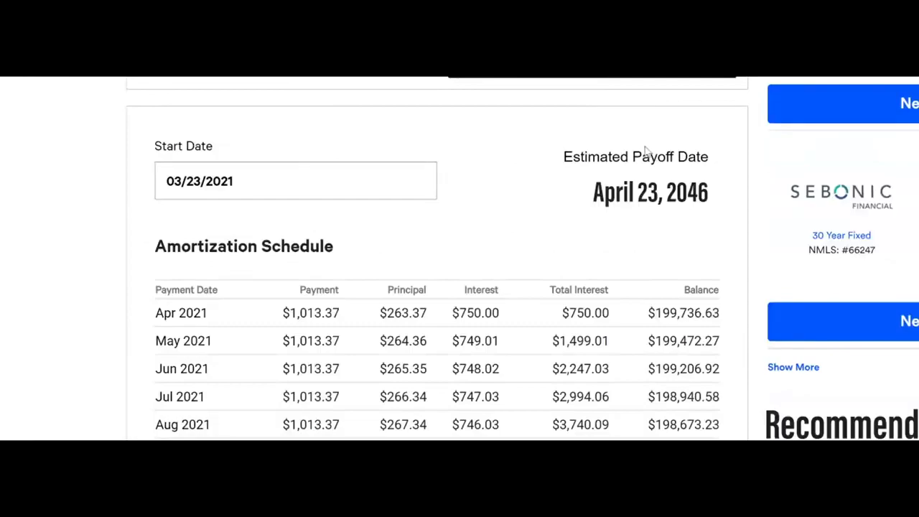
scroll(67, 273, down, 9)
scroll(69, 273, down, 15)
scroll(64, 272, down, 14)
scroll(61, 270, down, 11)
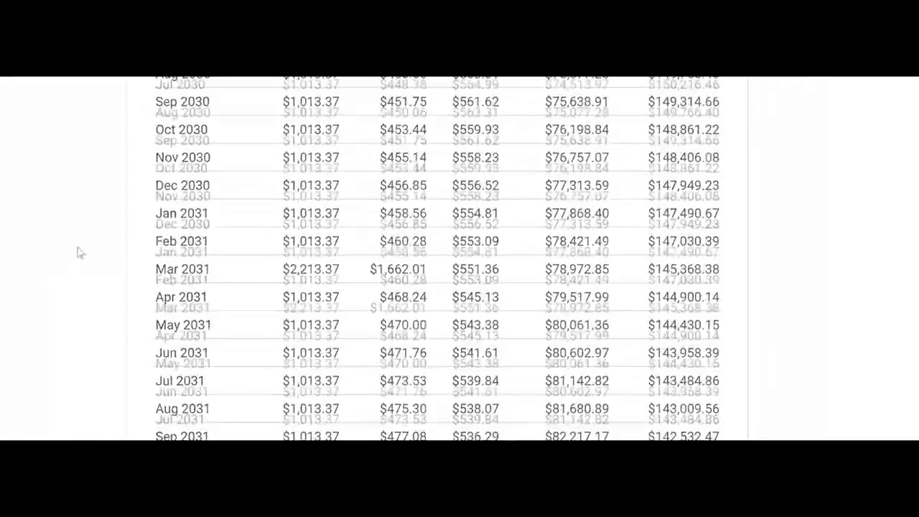
scroll(80, 253, up, 20)
scroll(90, 223, up, 20)
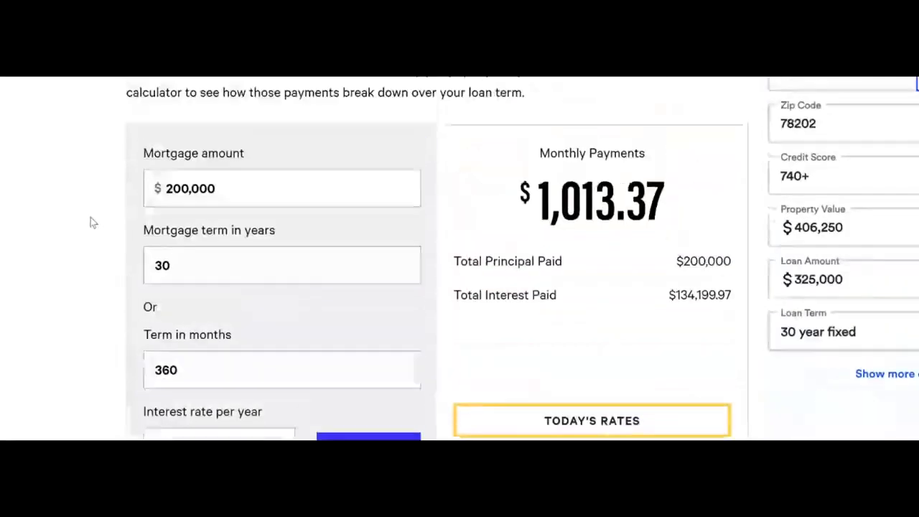
scroll(91, 223, up, 3)
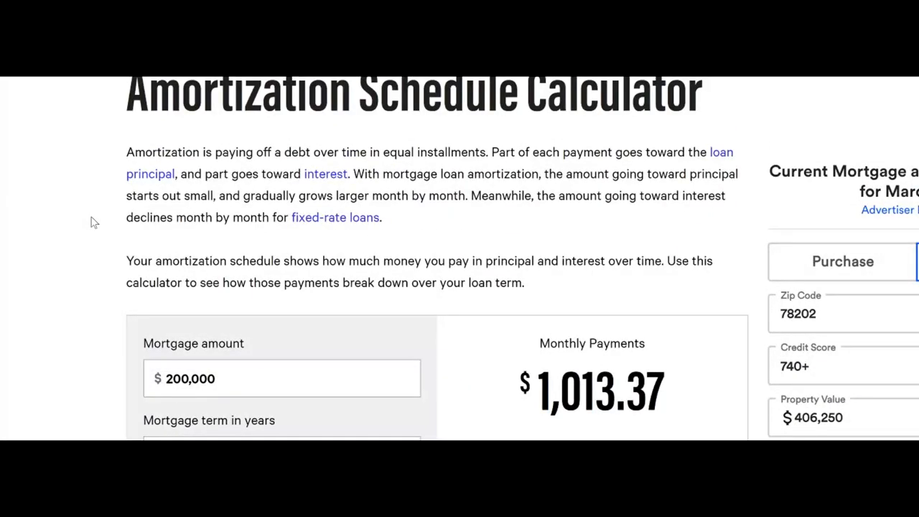